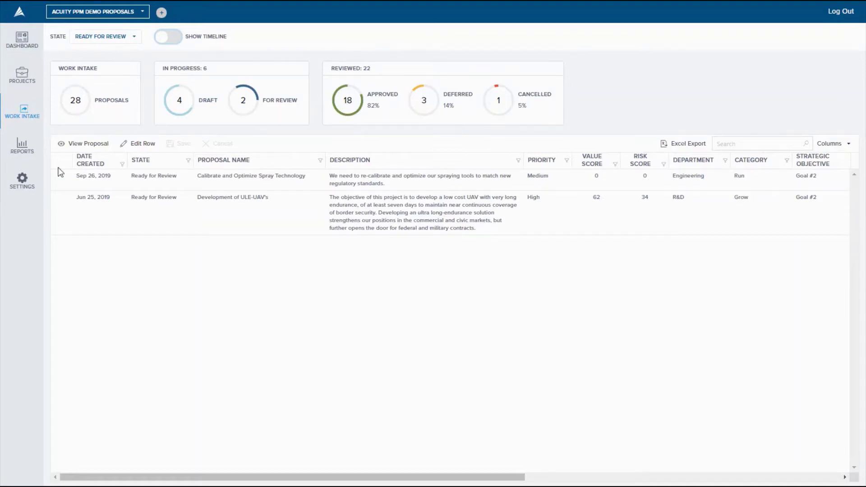
left_click(134, 37)
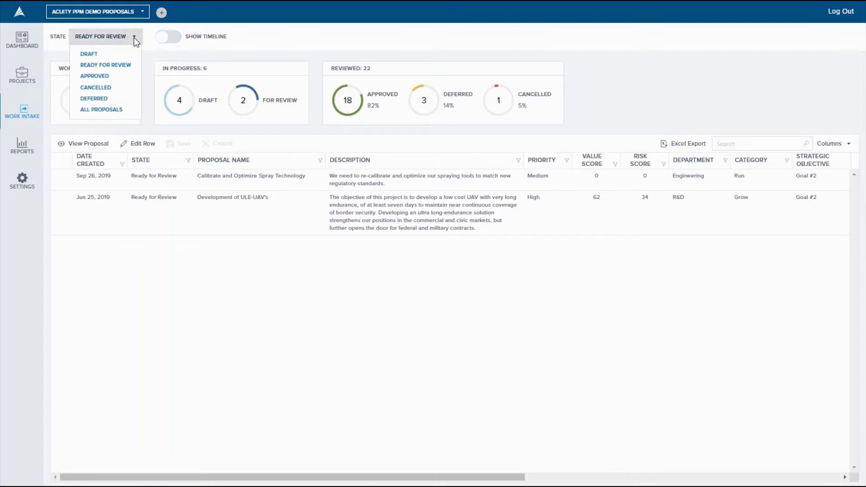
left_click(93, 54)
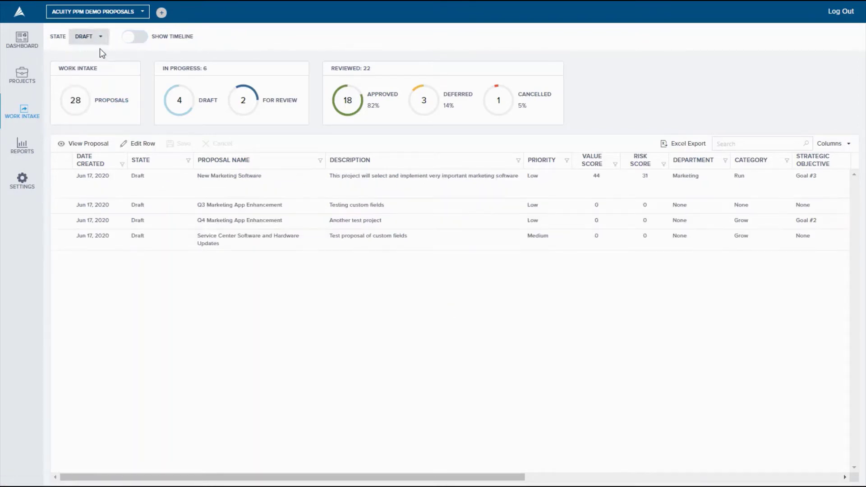
left_click(102, 44)
left_click(104, 65)
left_click(126, 37)
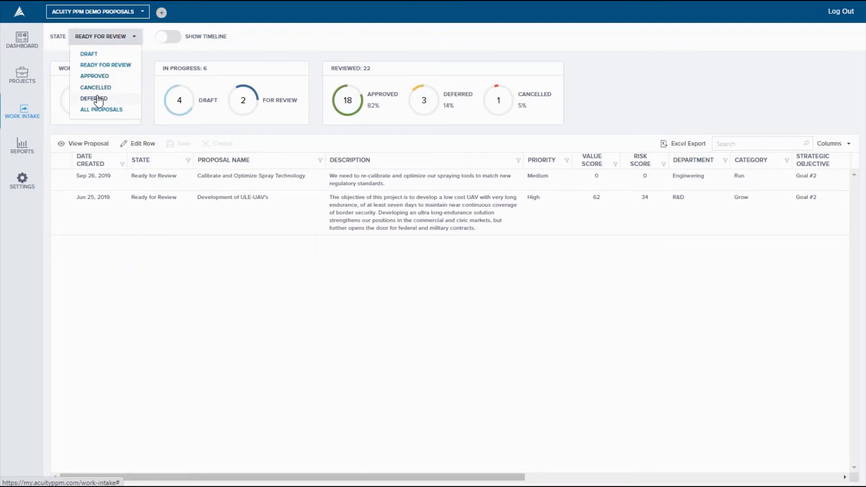
left_click(100, 66)
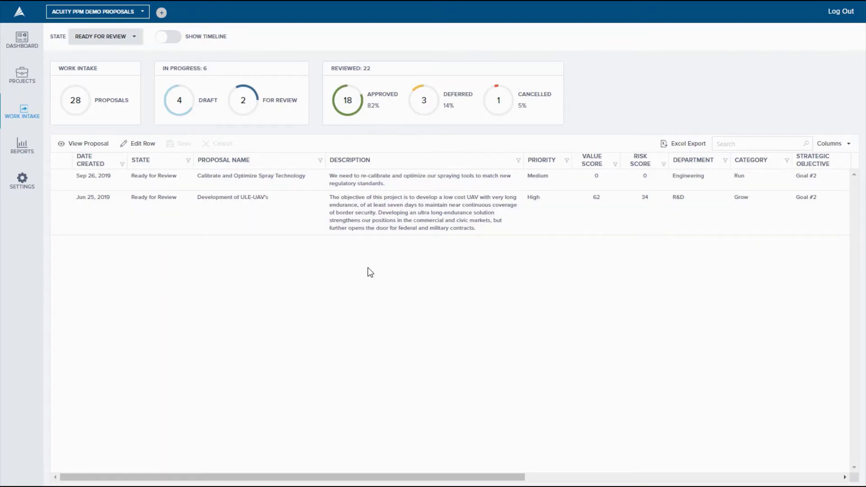
left_click(161, 39)
left_click(177, 154)
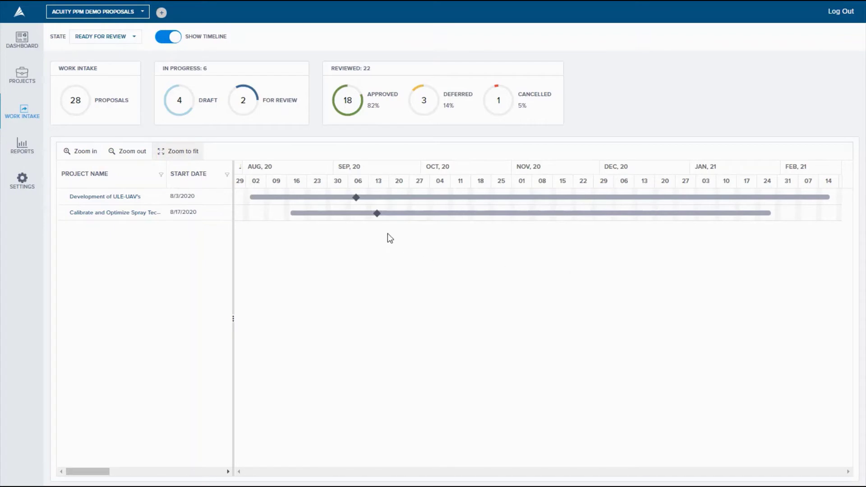
mouse_move(377, 214)
mouse_move(355, 197)
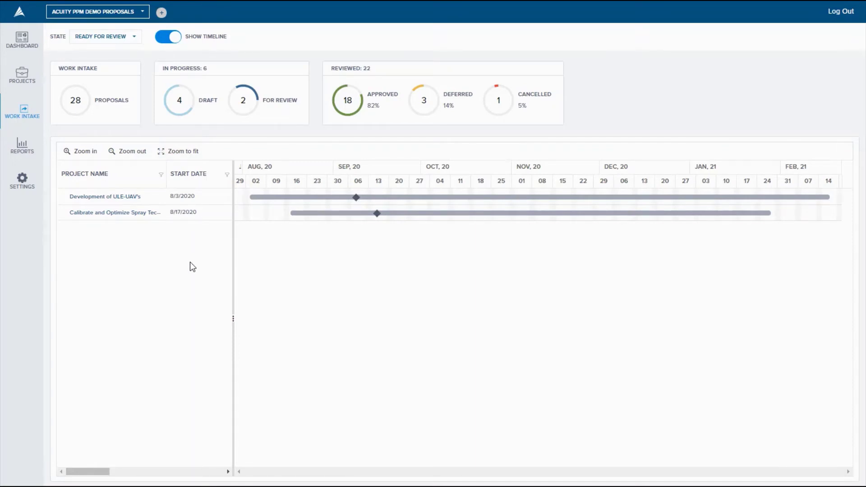
left_click(174, 40)
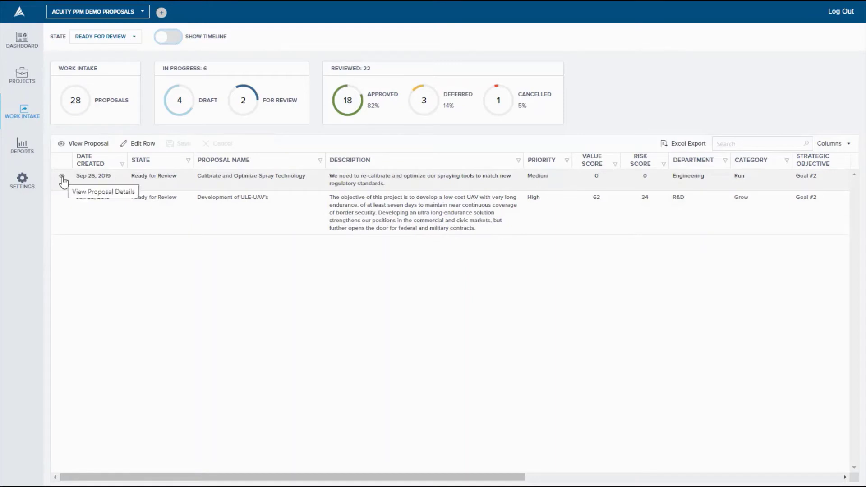
Open the Calibrate and Optimize Spray Technology proposal and review its Information, Timeline and Proposal Scores
left_click(62, 177)
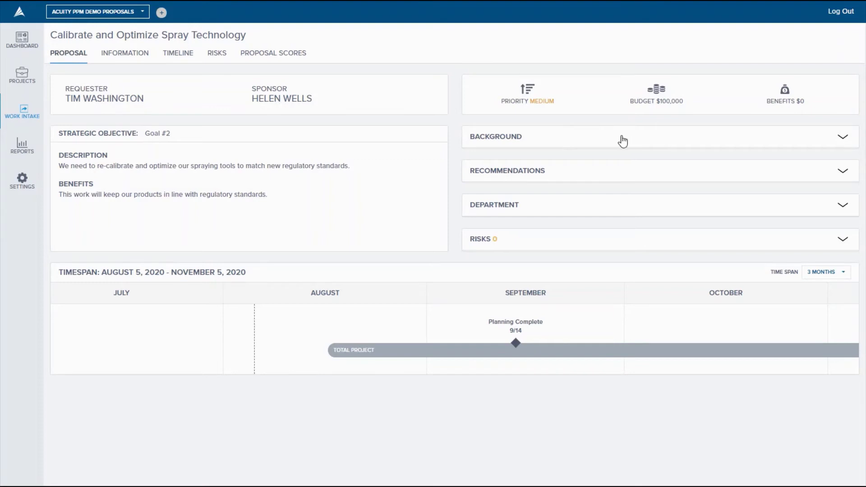
left_click(128, 55)
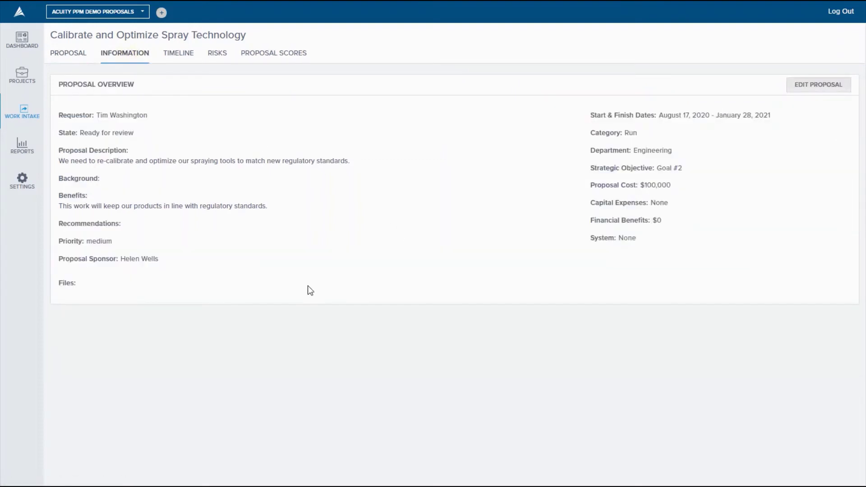
left_click(183, 55)
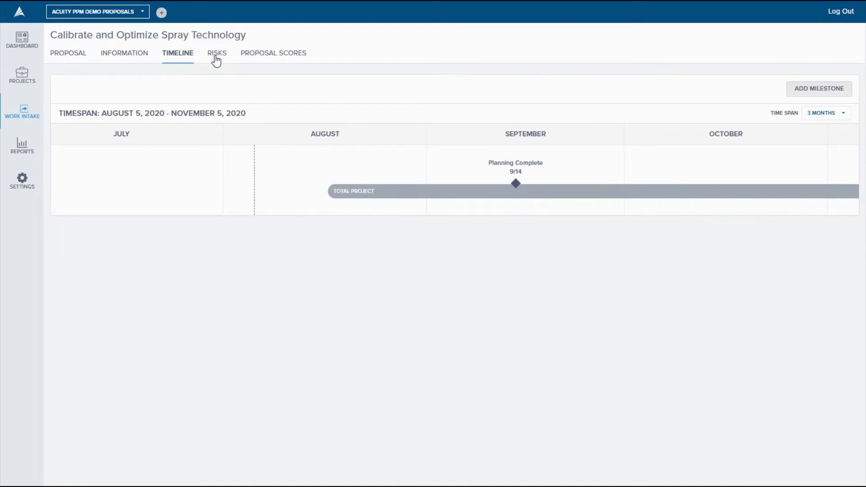
left_click(255, 54)
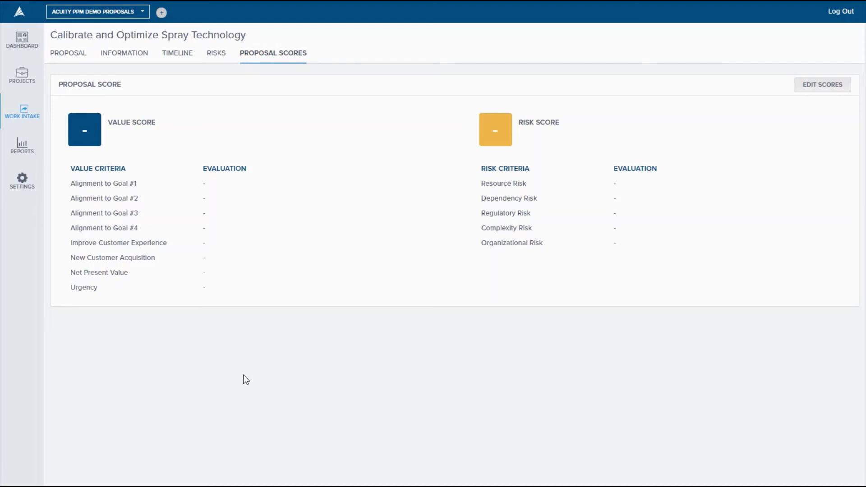
Rate value criteria: Goals #1-#2 High, Goals #3-#4 Low, Customer Experience None, the rest Medium
left_click(822, 89)
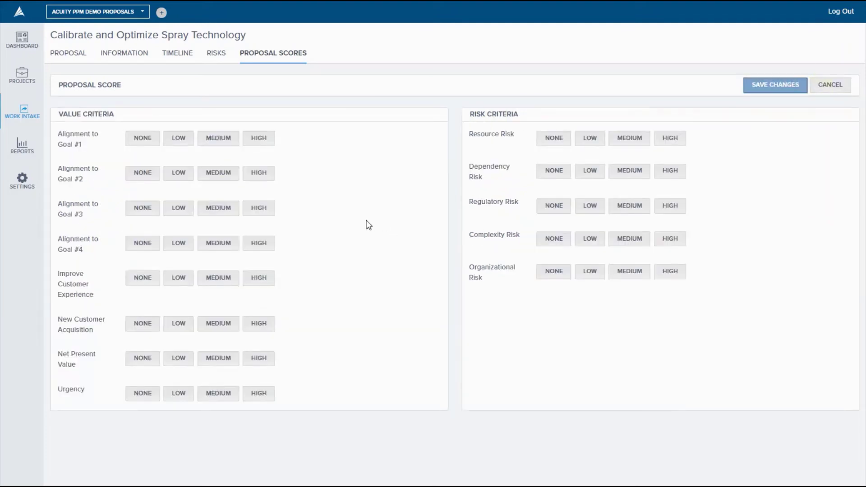
left_click(261, 144)
left_click(260, 179)
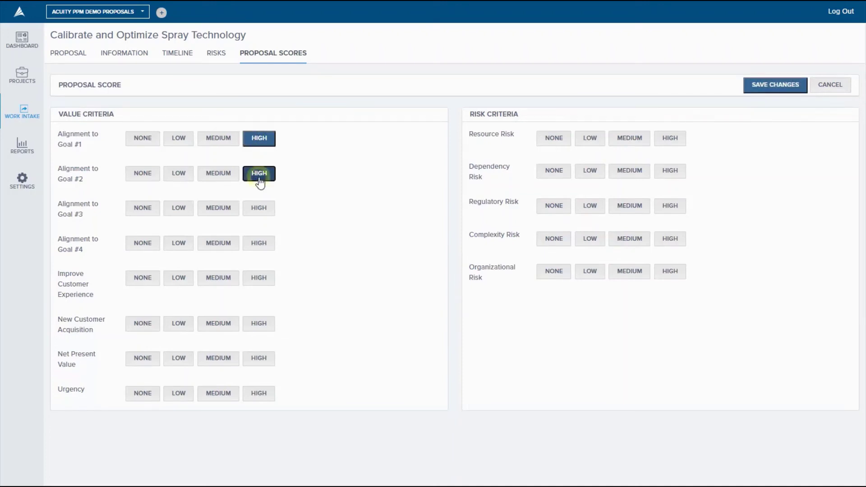
left_click(186, 211)
left_click(180, 244)
left_click(144, 278)
left_click(224, 323)
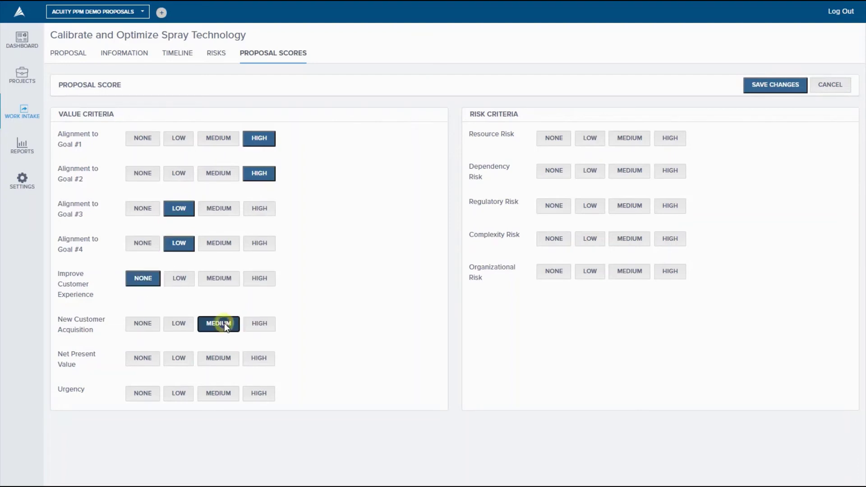
left_click(220, 360)
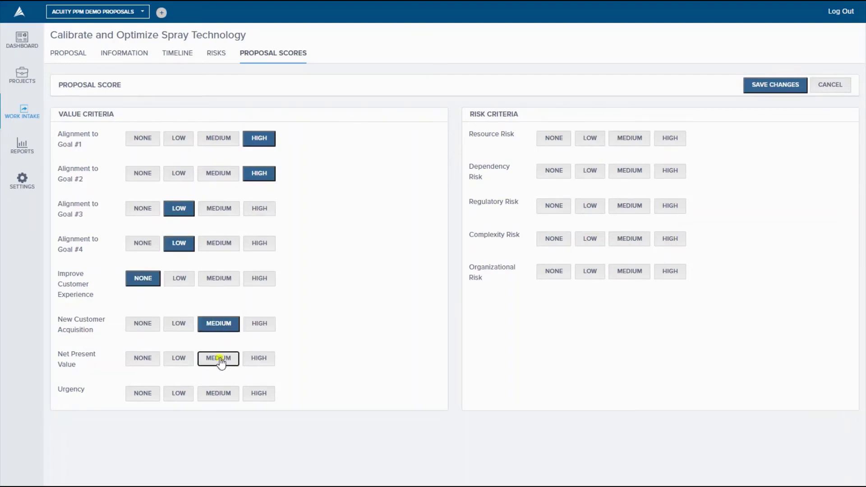
left_click(221, 397)
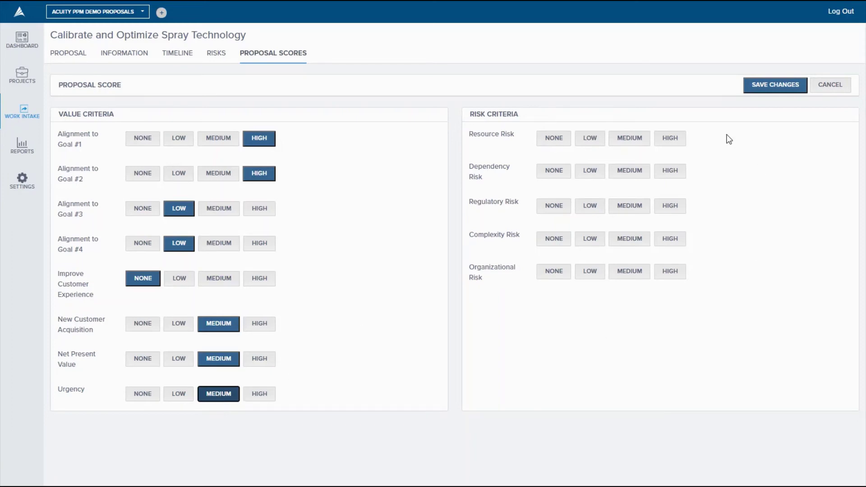
Rate risks: Resource Low, Dependency Medium, Regulatory Low, Complexity High, Organizational Low
left_click(593, 139)
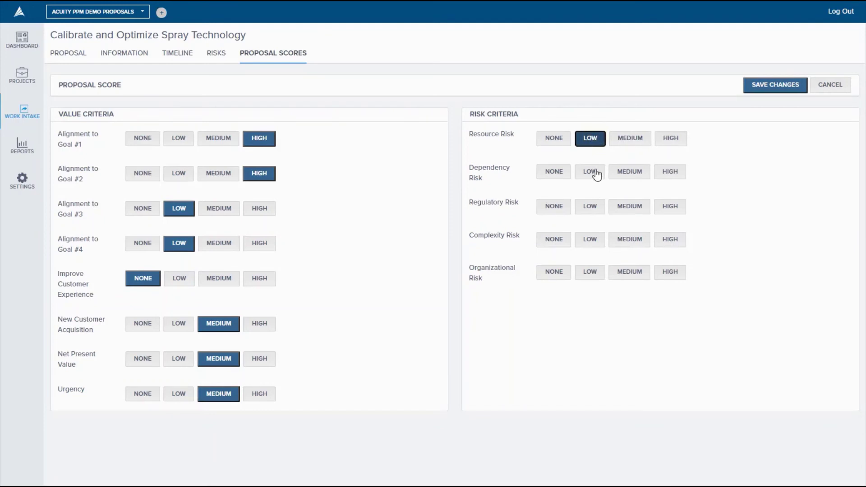
left_click(624, 176)
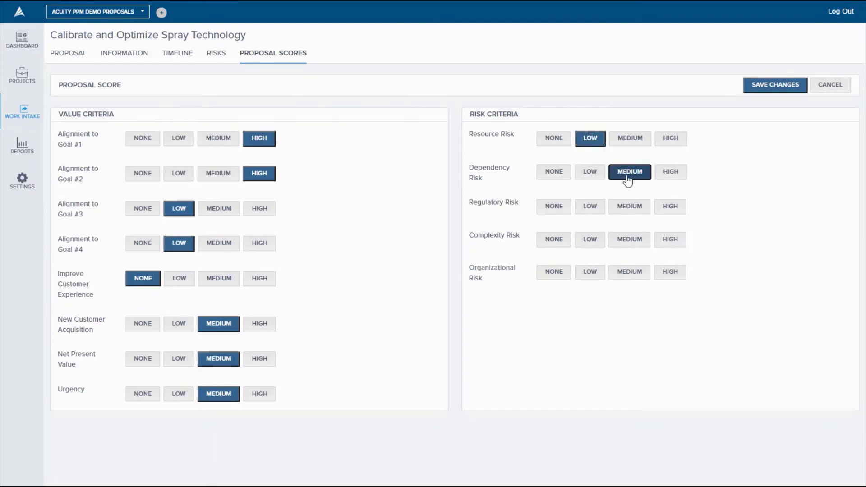
left_click(594, 207)
left_click(667, 242)
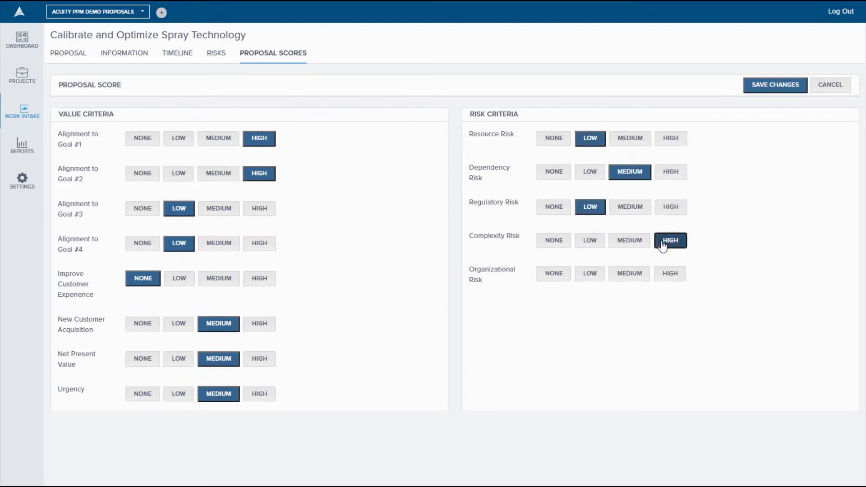
left_click(585, 280)
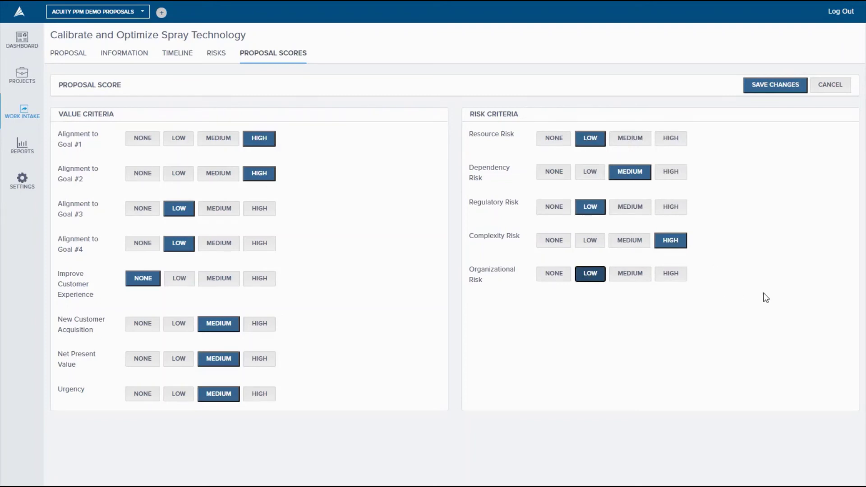
Save the criteria ratings, yielding Value Score 59 and Risk Score 50
left_click(776, 86)
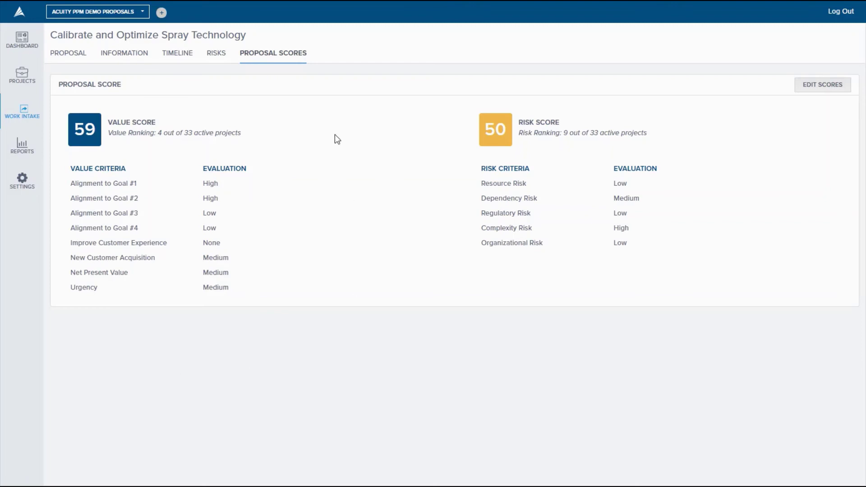
Edit the proposal's state to Approved and destination to Demo Portfolio, then update it
left_click(132, 53)
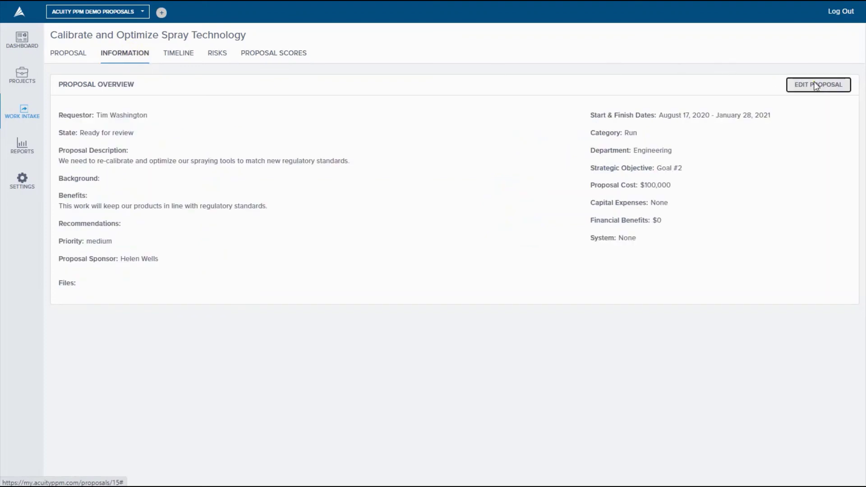
left_click(816, 86)
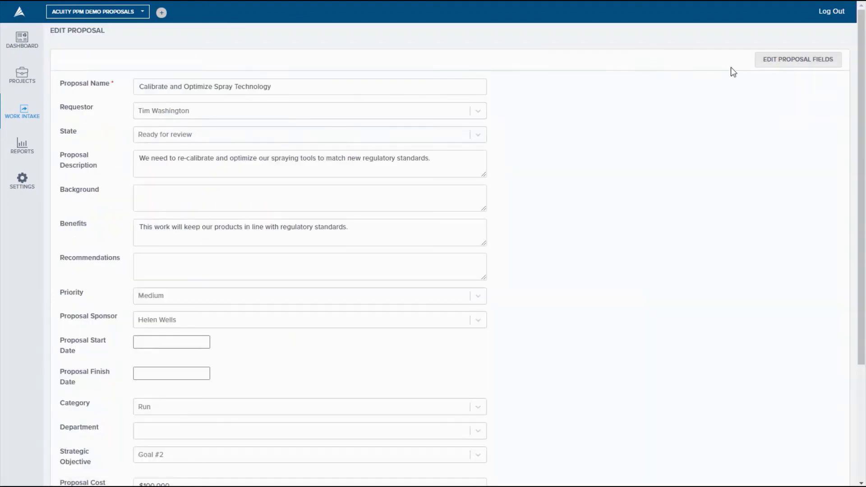
left_click(471, 136)
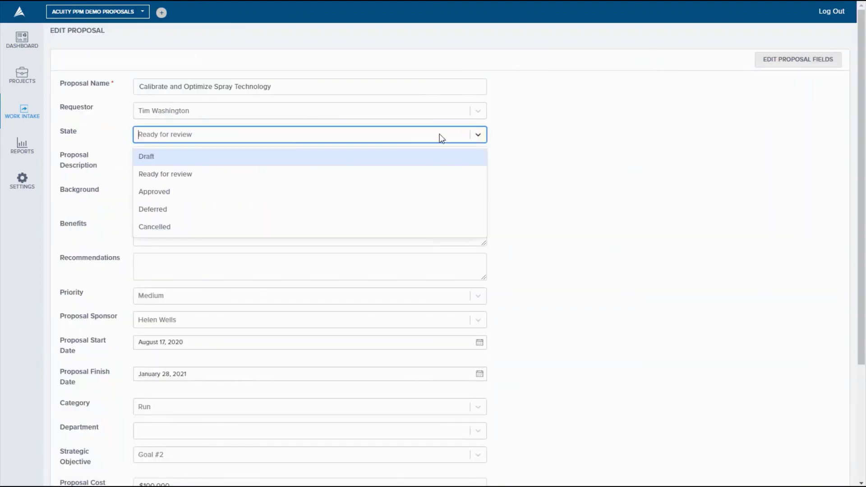
left_click(171, 194)
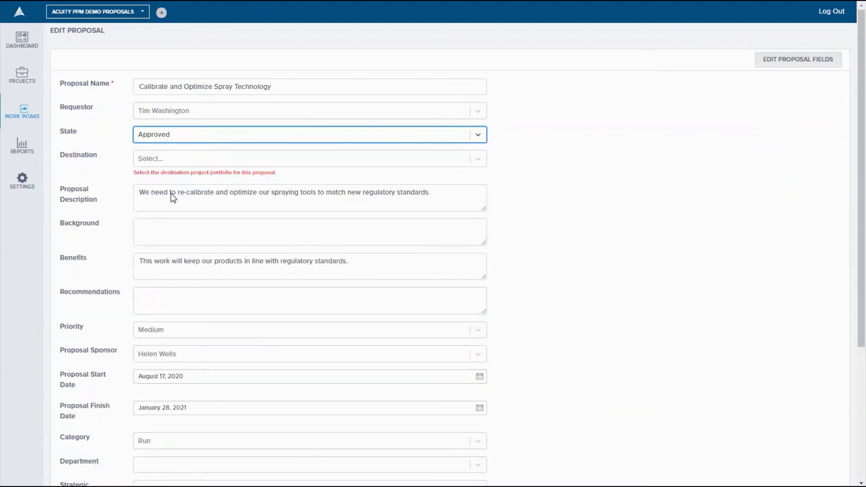
left_click(202, 161)
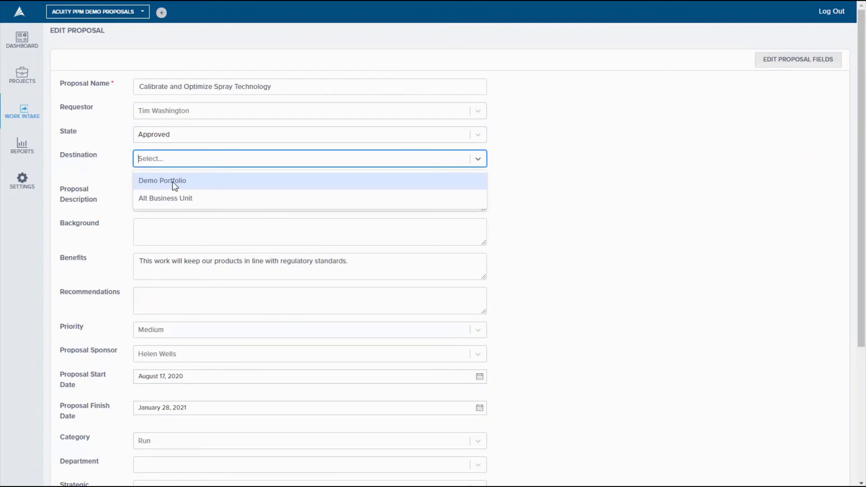
left_click(172, 182)
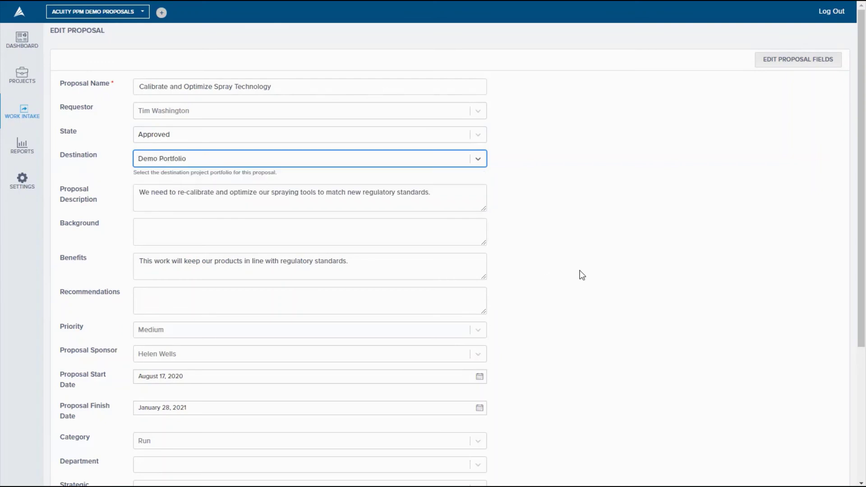
scroll(580, 270, "down", 5)
left_click(181, 434)
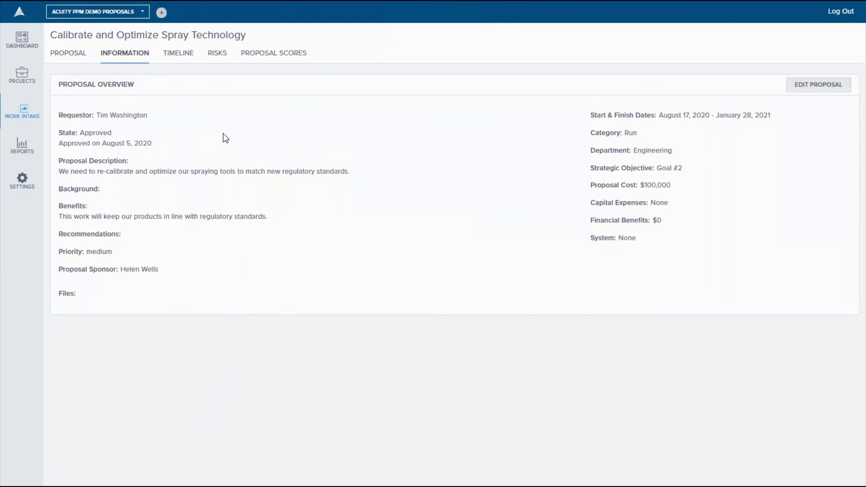
Confirm the spray project appears in Demo Portfolio's project list, then return to Work Intake
left_click(18, 113)
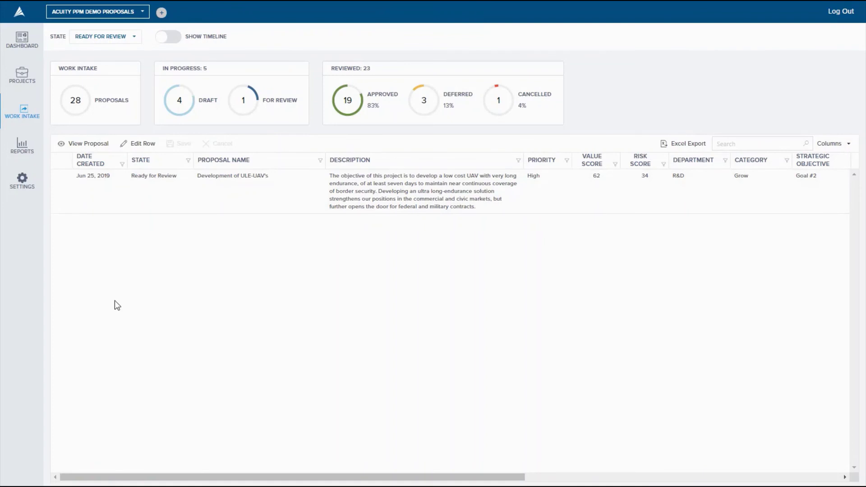
left_click(24, 78)
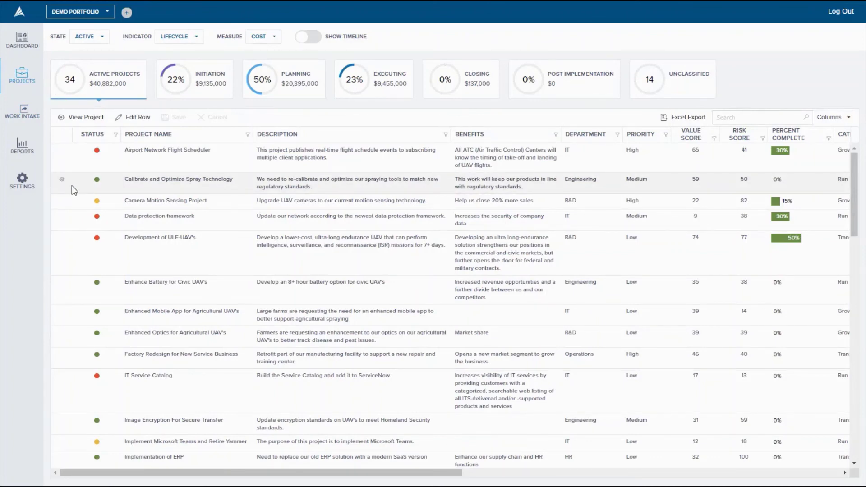
left_click(22, 113)
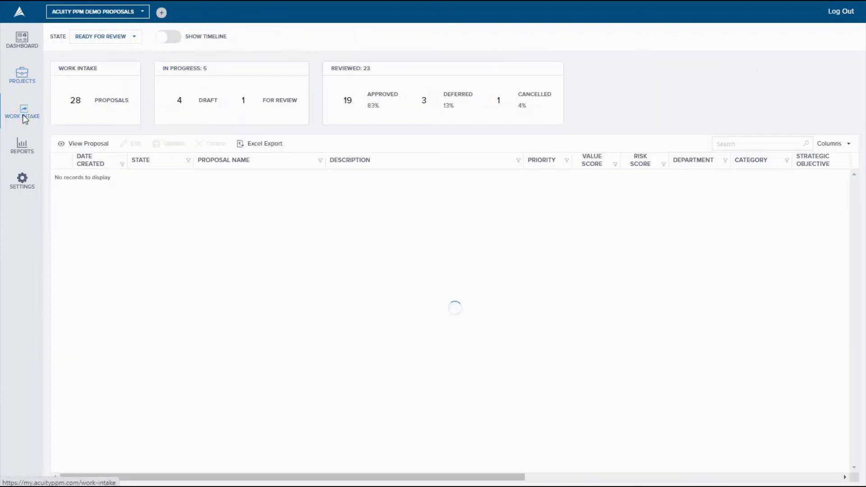